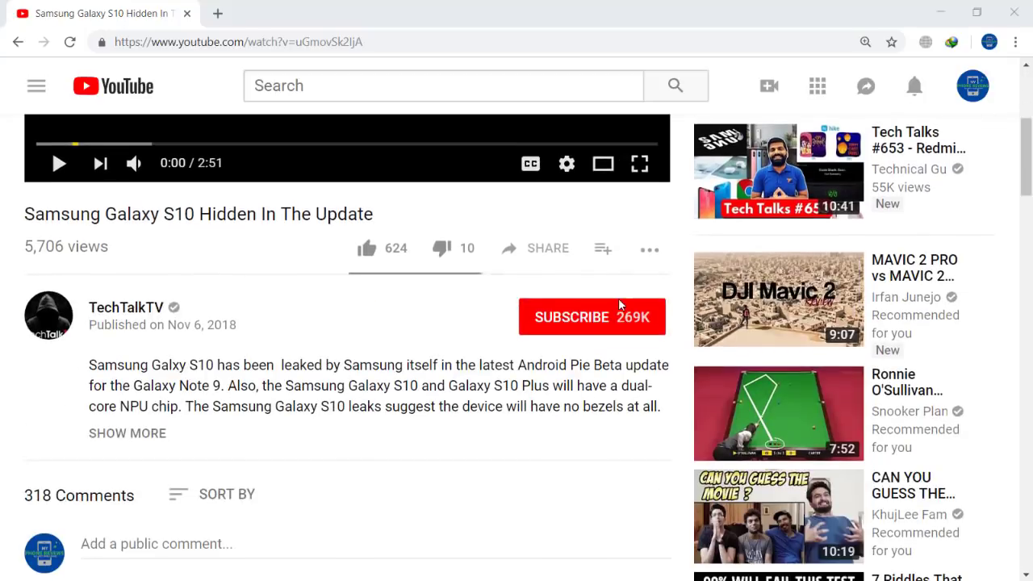
scroll(561, 305, "down", 2)
- Play the 'Samsung Galaxy S10 Hidden In The Update' video and pause it at 0:12 once an ad appears
scroll(468, 312, "up", 5)
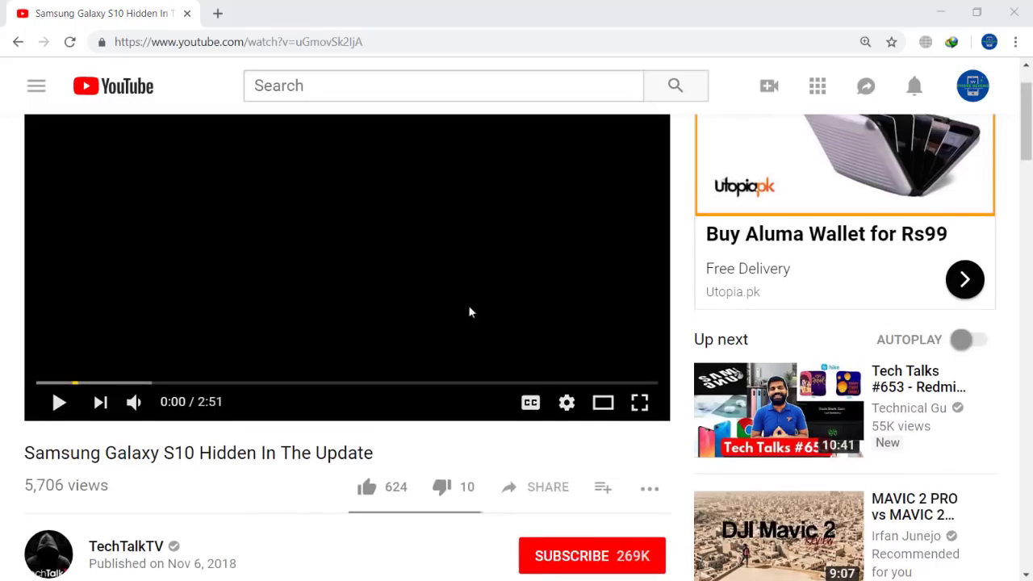
scroll(64, 406, "up", 1)
left_click(62, 489)
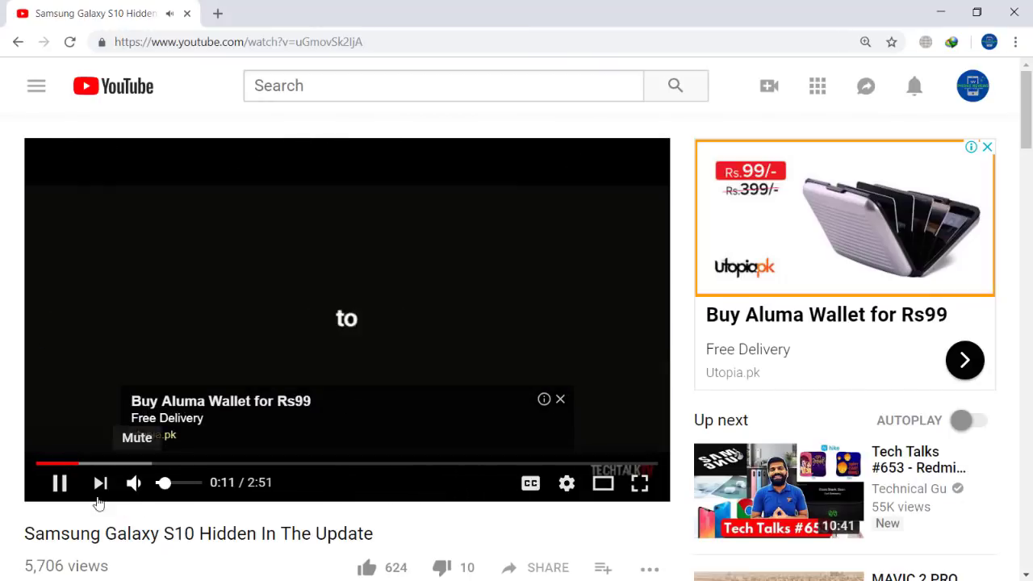
left_click(60, 483)
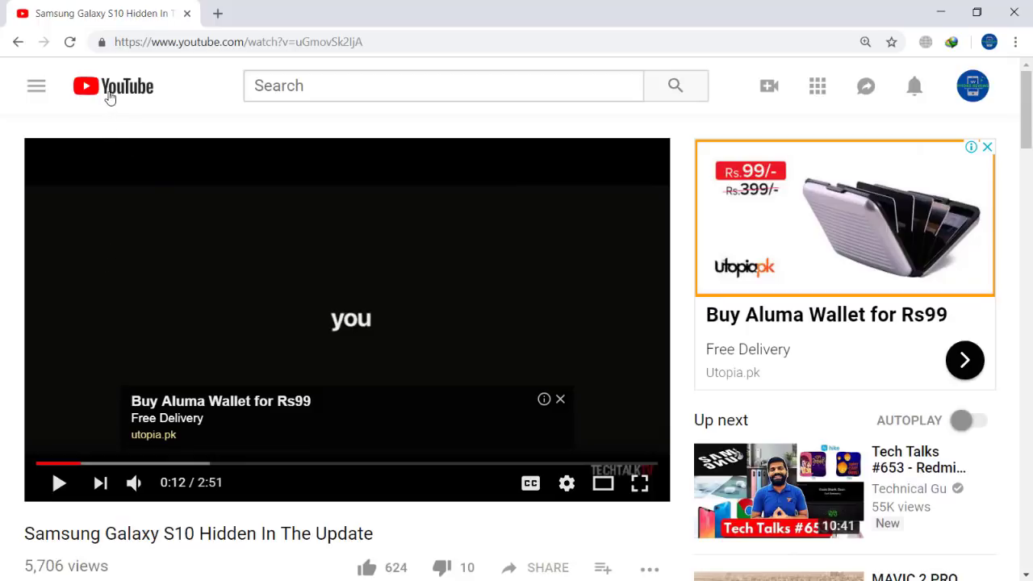
- Return to YouTube home and open the Huawei Mate 20 review, pausing its pre-roll ad at 0:01
left_click(116, 90)
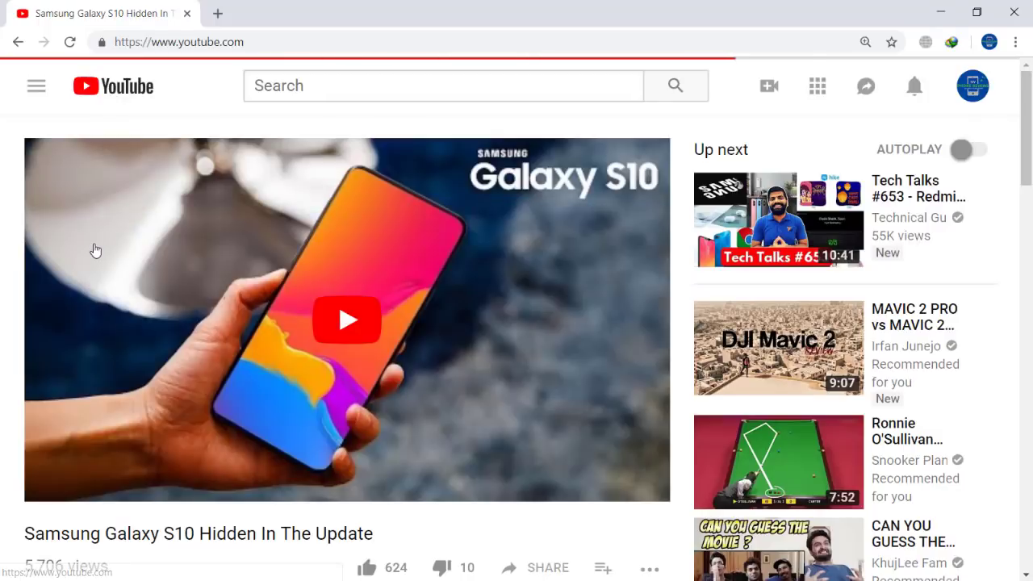
scroll(94, 248, "down", 2)
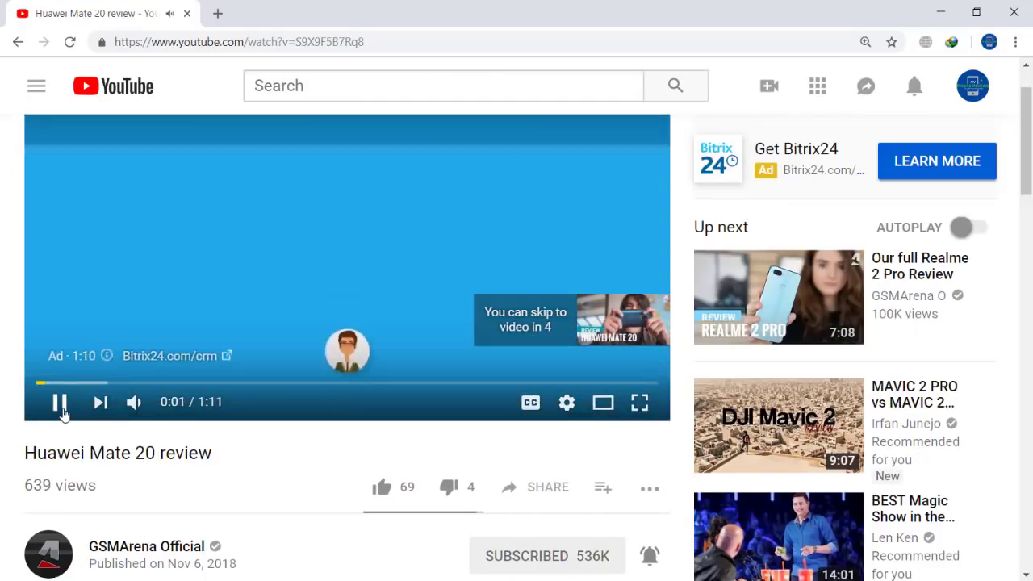
left_click(64, 361)
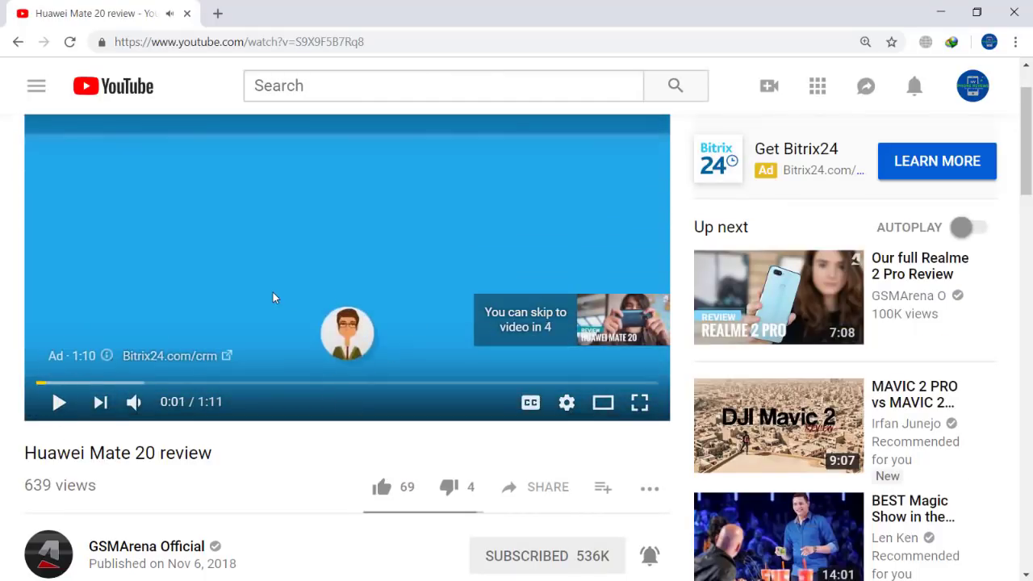
scroll(272, 298, "up", 1)
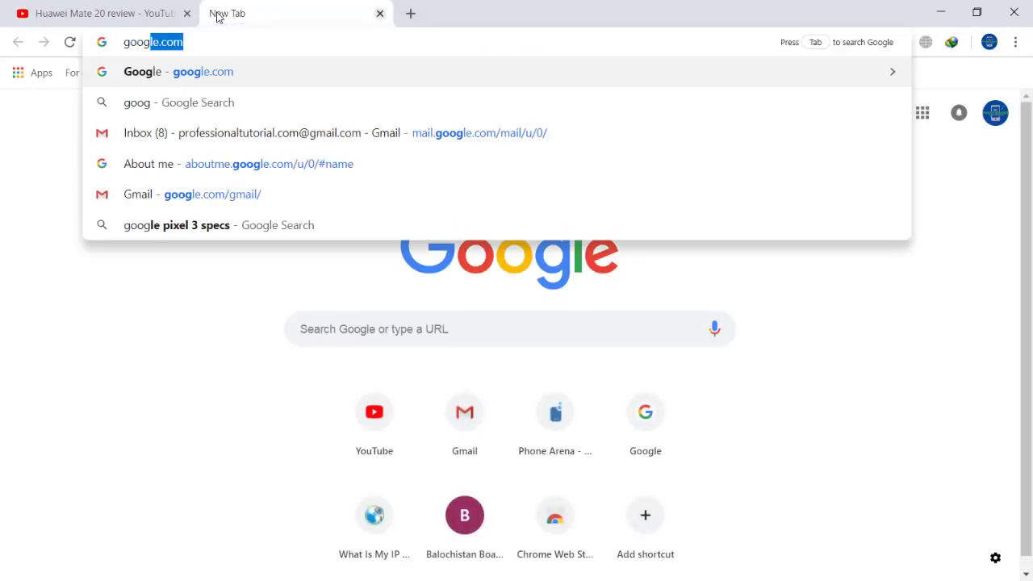
- Load google.com and search for 'adblocker extension for chrome'
type("le.co")
key("Return")
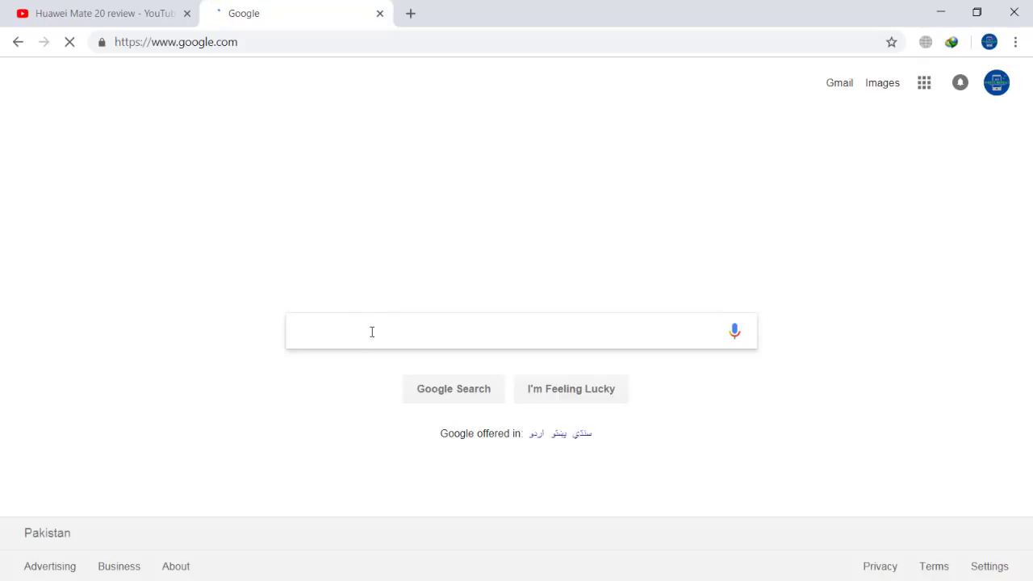
type("adblock")
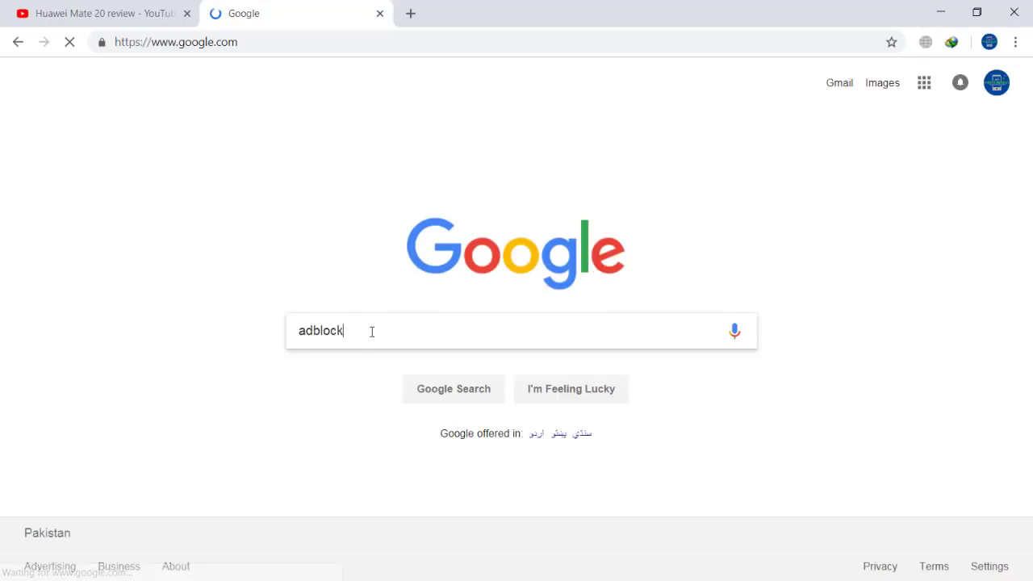
type("er")
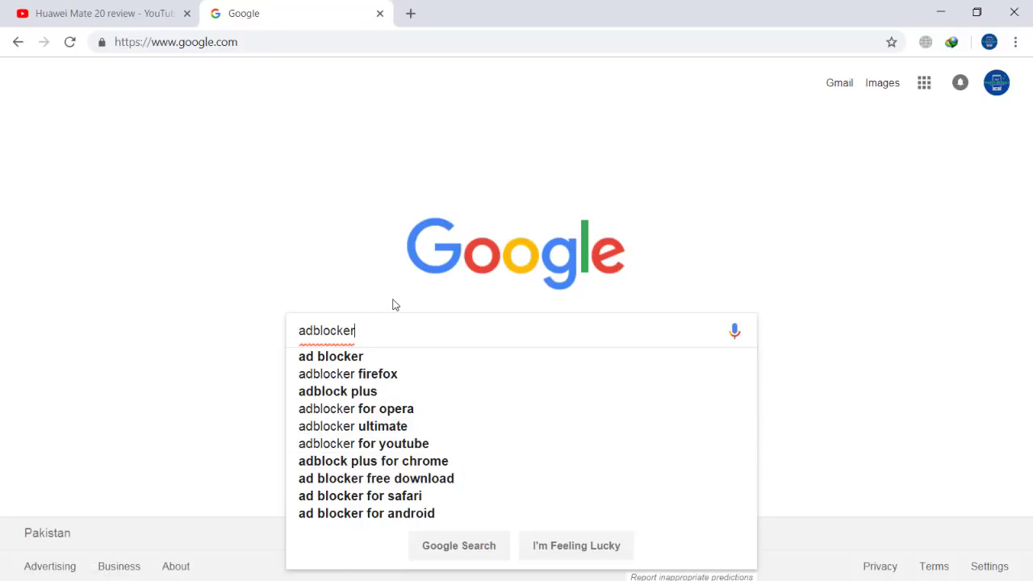
type(" ex")
key("Down")
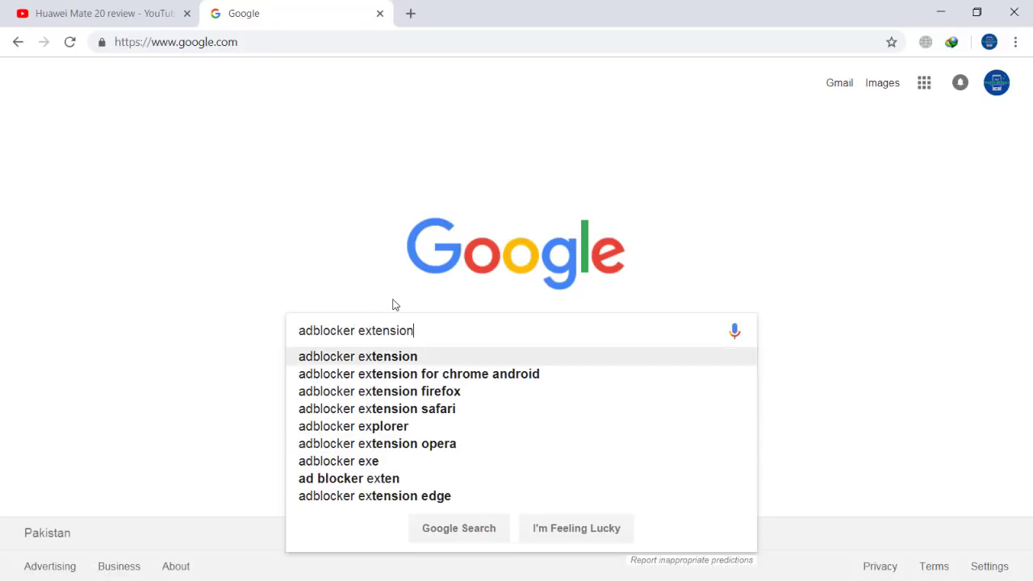
key("Down")
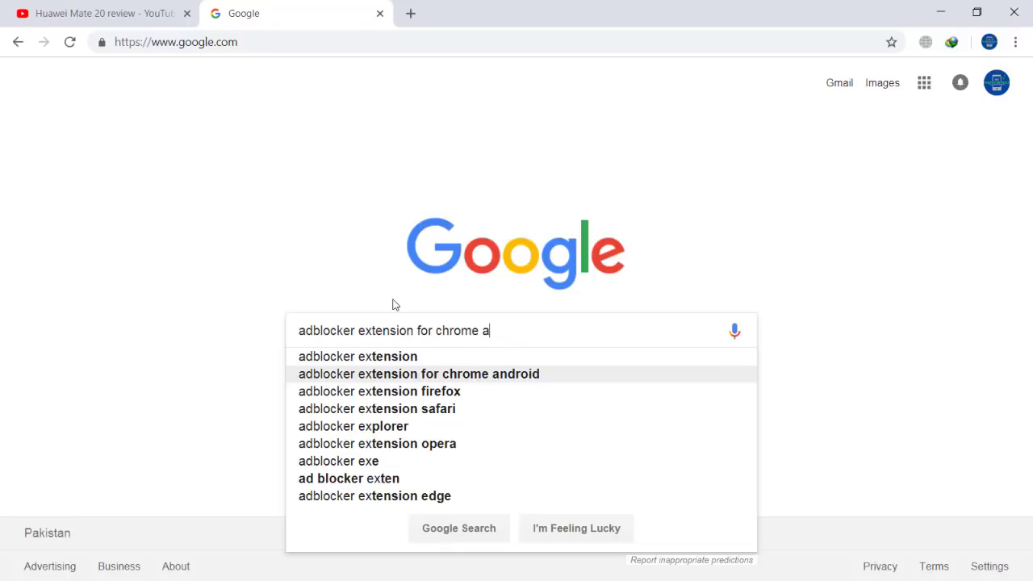
key("Return")
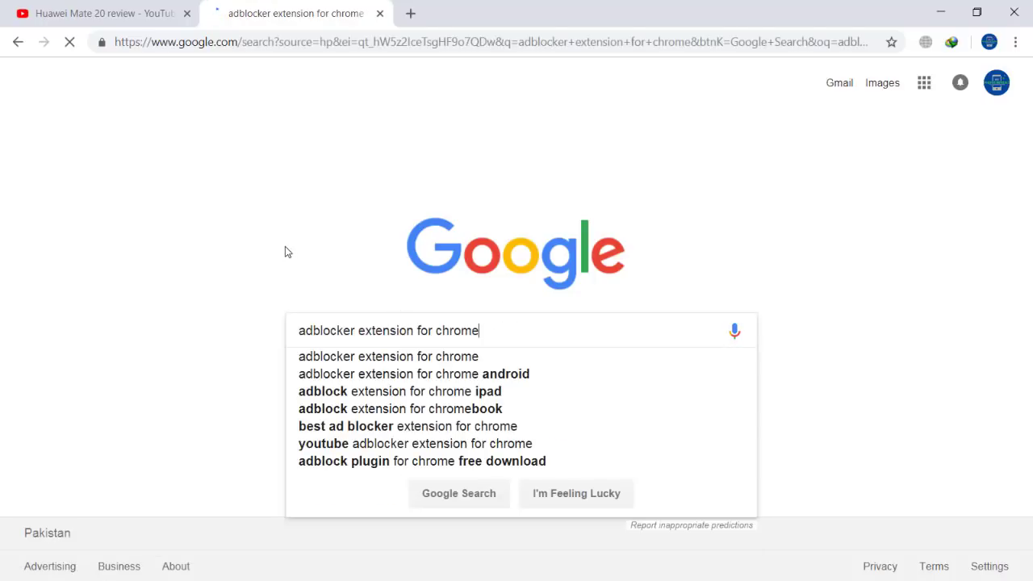
- Zoom the results to 110% and open the AdBlocker Ultimate store listing
key("ctrl+plus")
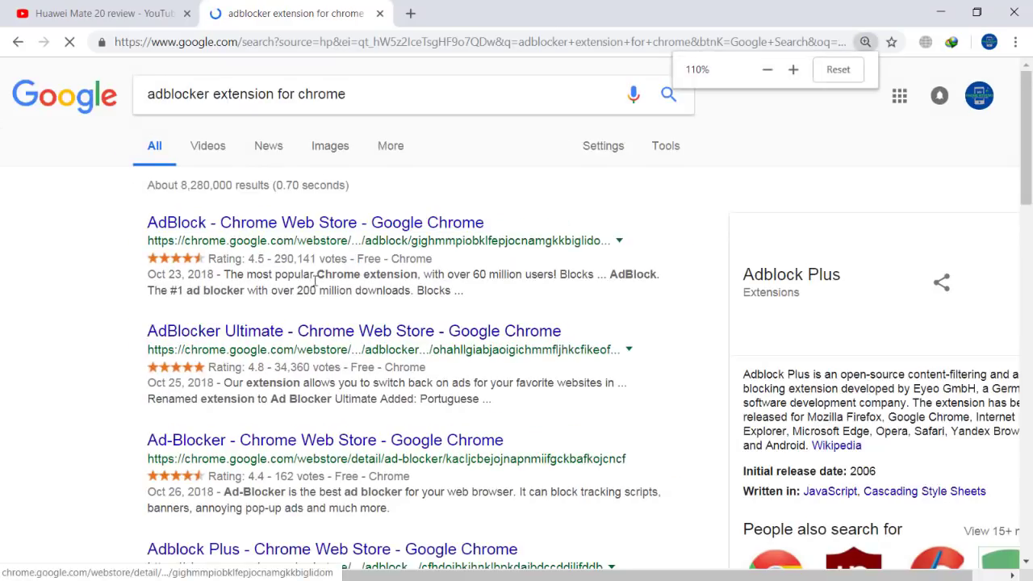
scroll(314, 279, "down", 2)
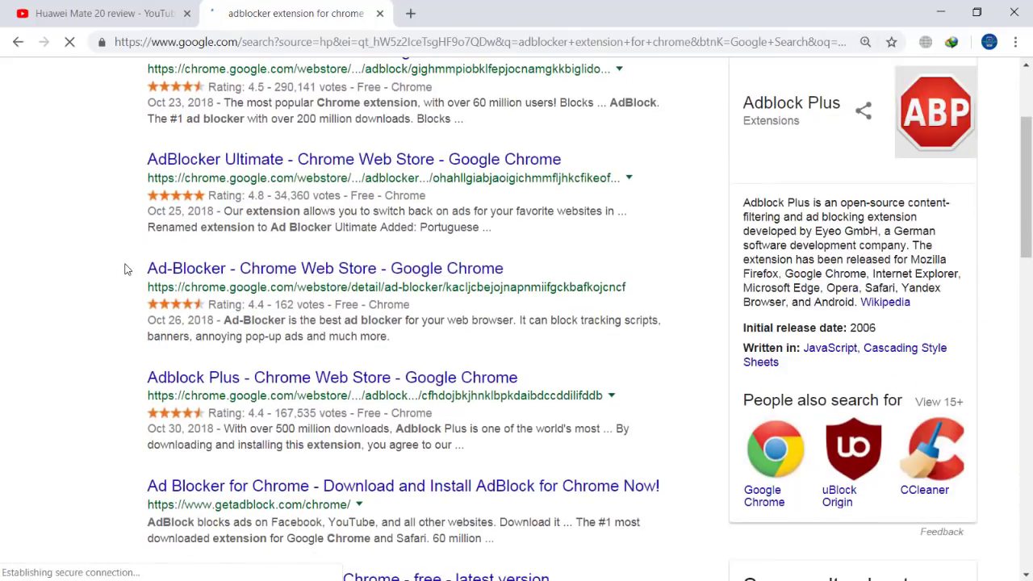
scroll(125, 268, "up", 1)
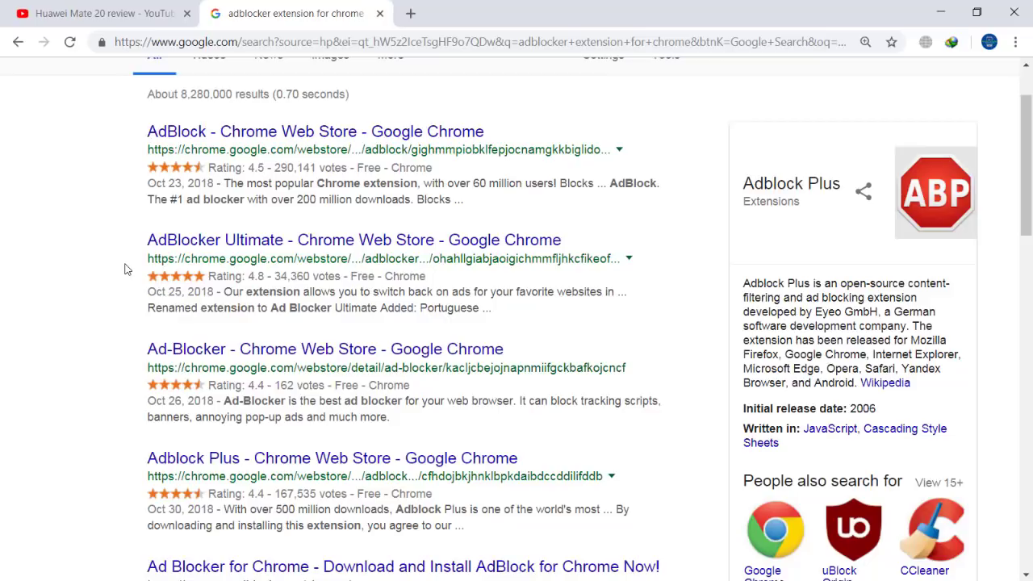
left_click(263, 240)
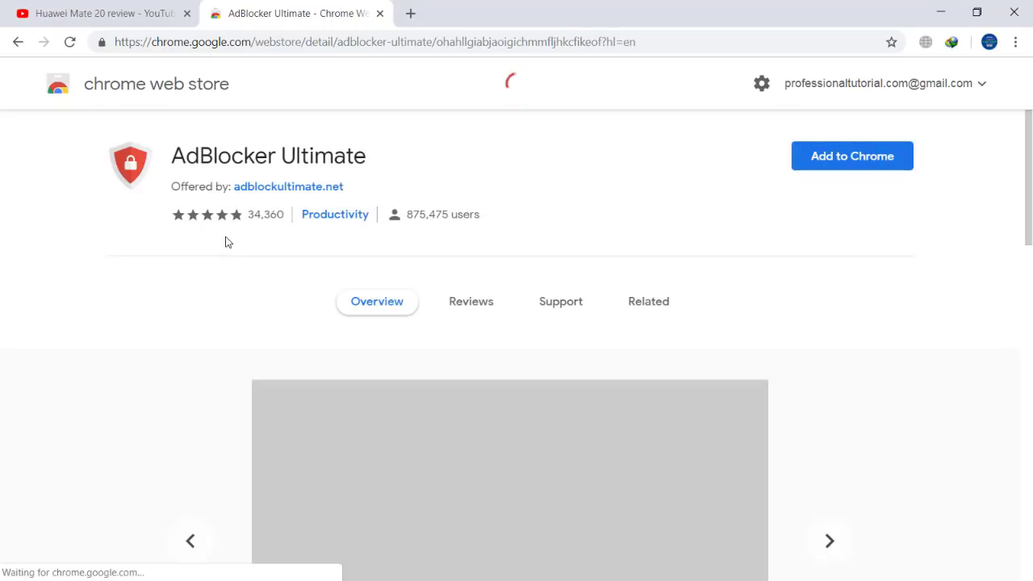
- Go back to the search results and open the AdBlock extension's Chrome Web Store page
scroll(191, 239, "down", 1)
scroll(191, 239, "down", 5)
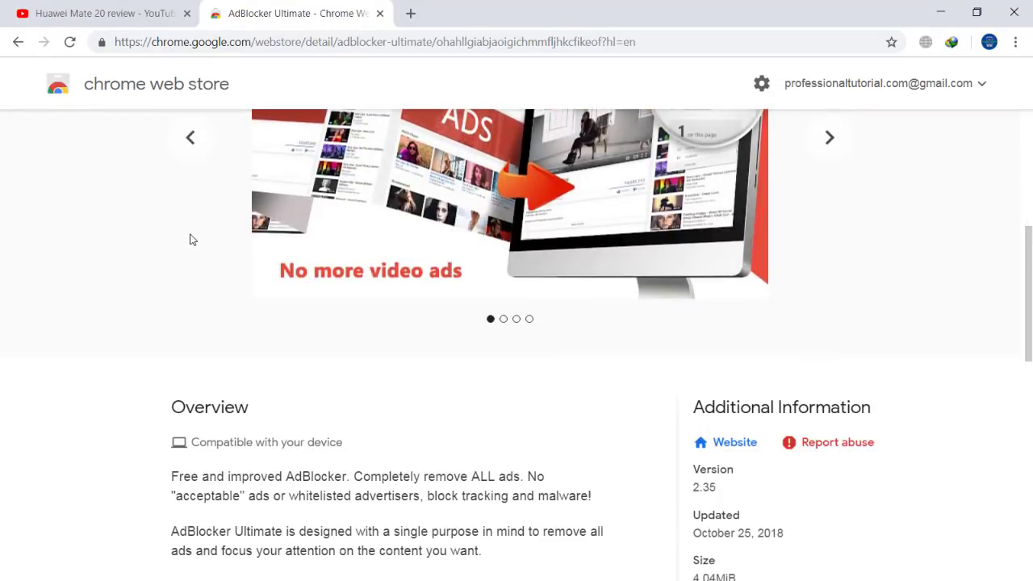
scroll(189, 237, "up", 5)
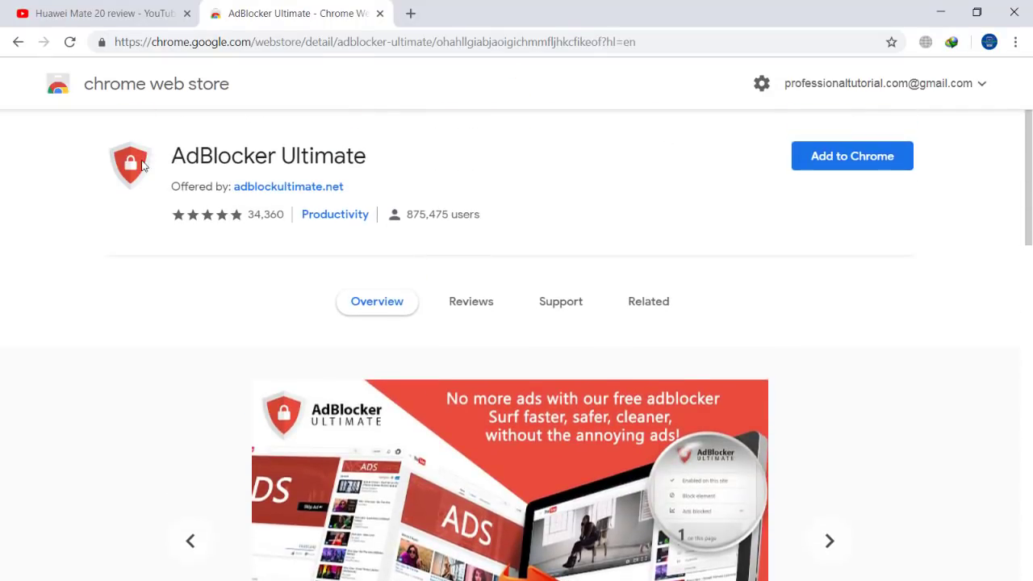
left_click(18, 41)
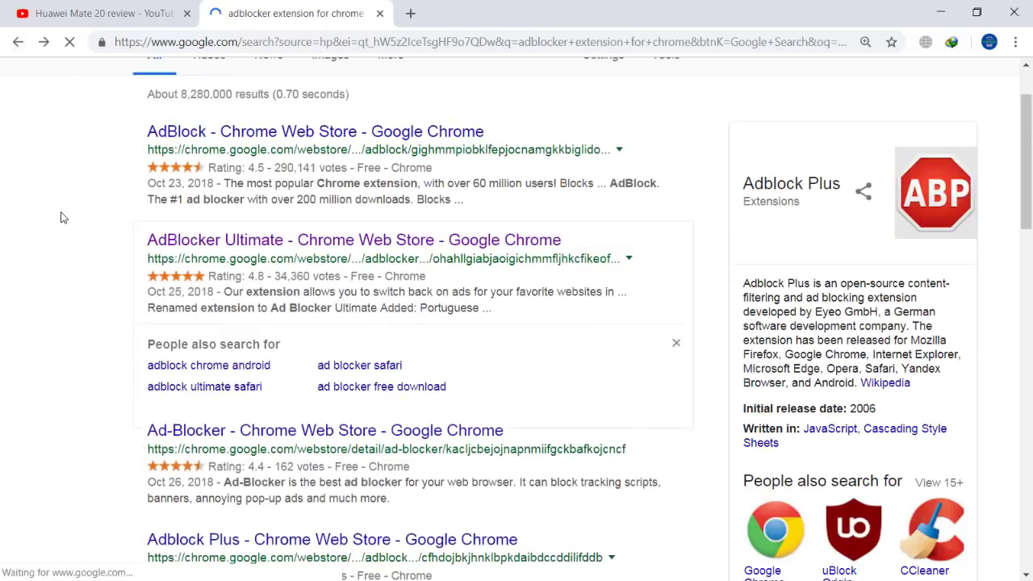
scroll(62, 216, "down", 3)
scroll(62, 216, "down", 2)
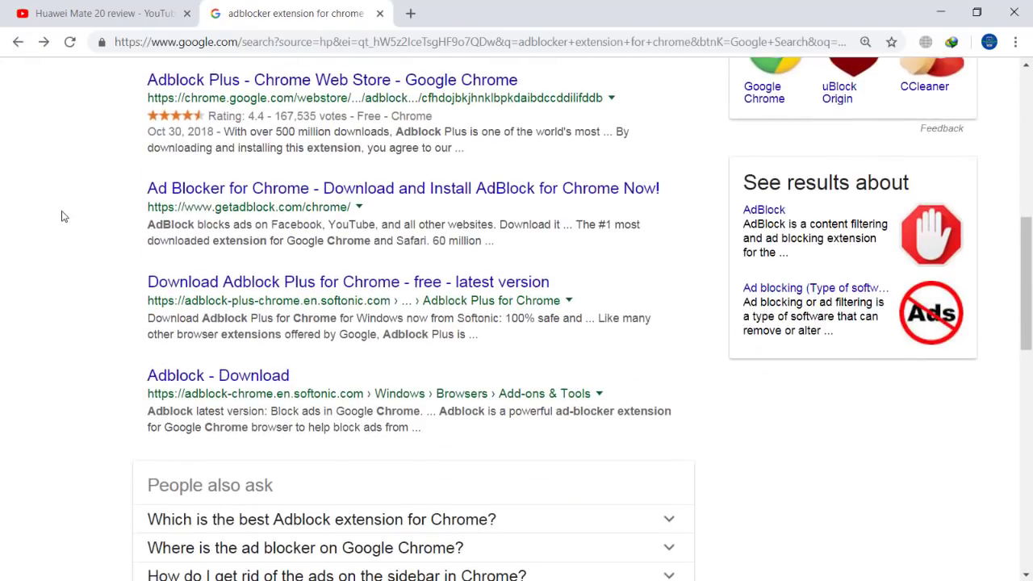
left_click(917, 235)
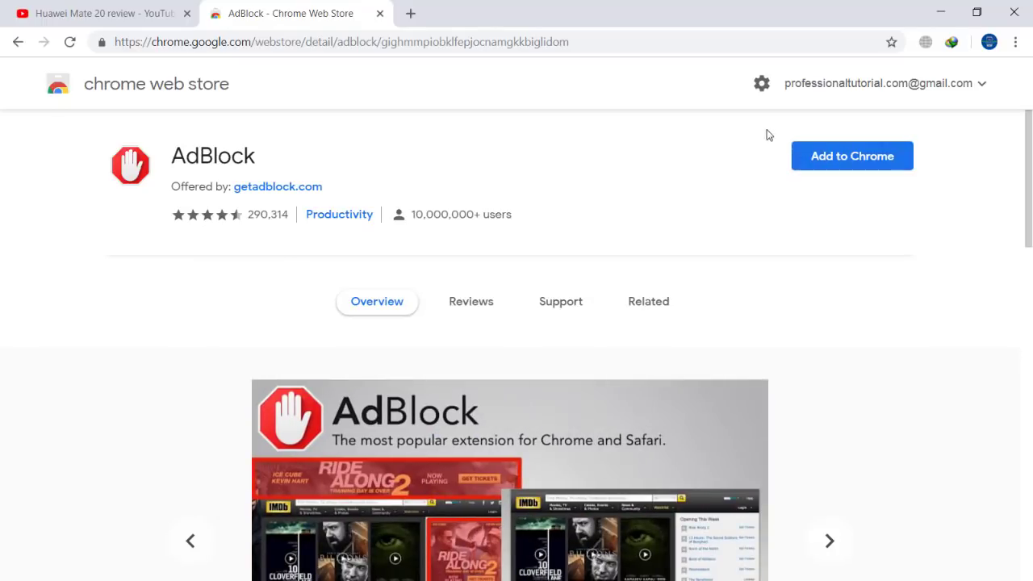
- Add the AdBlock extension to Chrome and check its popup showing zero blocked ads
left_click(841, 160)
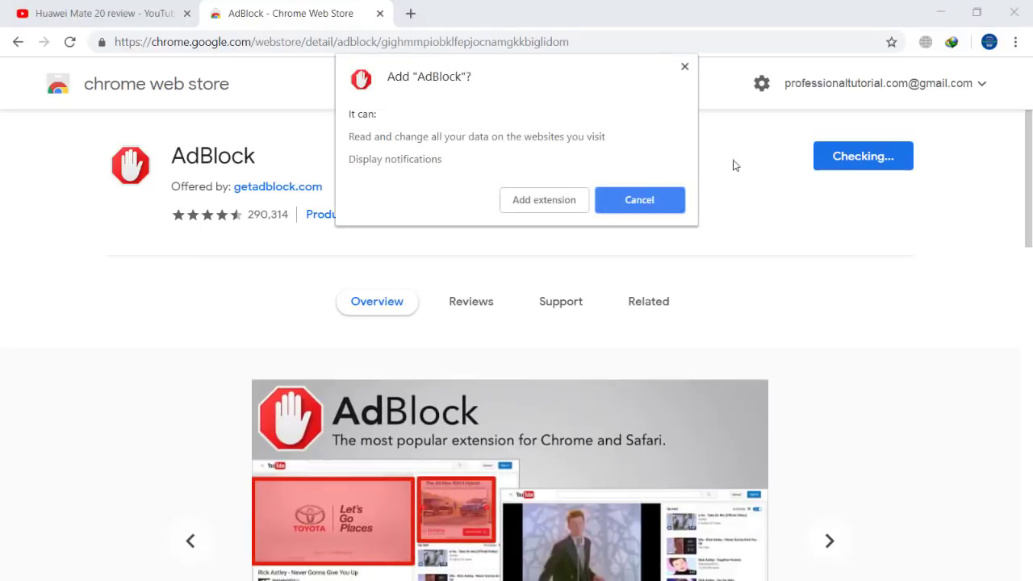
left_click(538, 201)
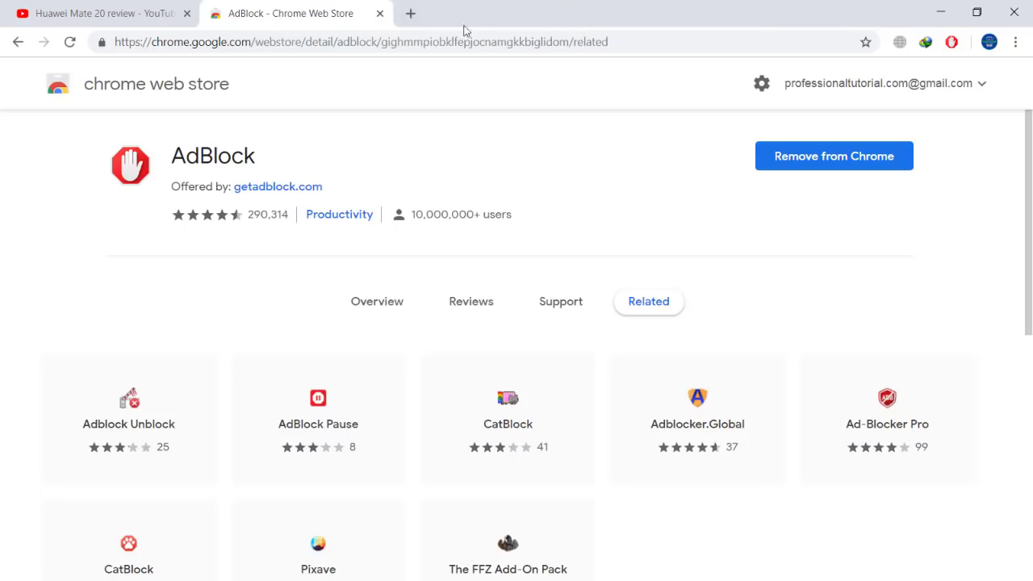
left_click(949, 43)
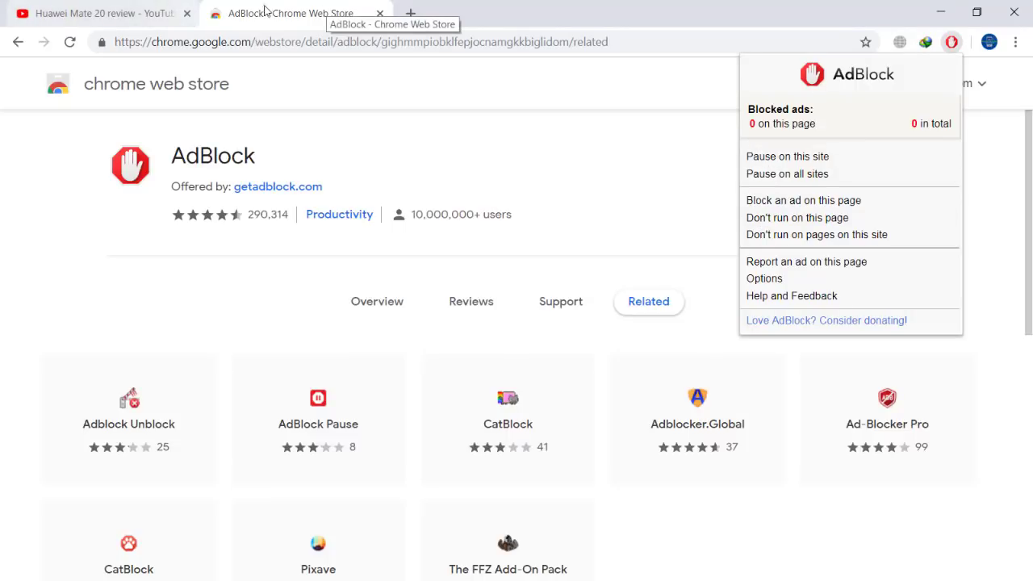
- Reload the Huawei Mate 20 review tab so it plays without the pre-roll ad
left_click(143, 10)
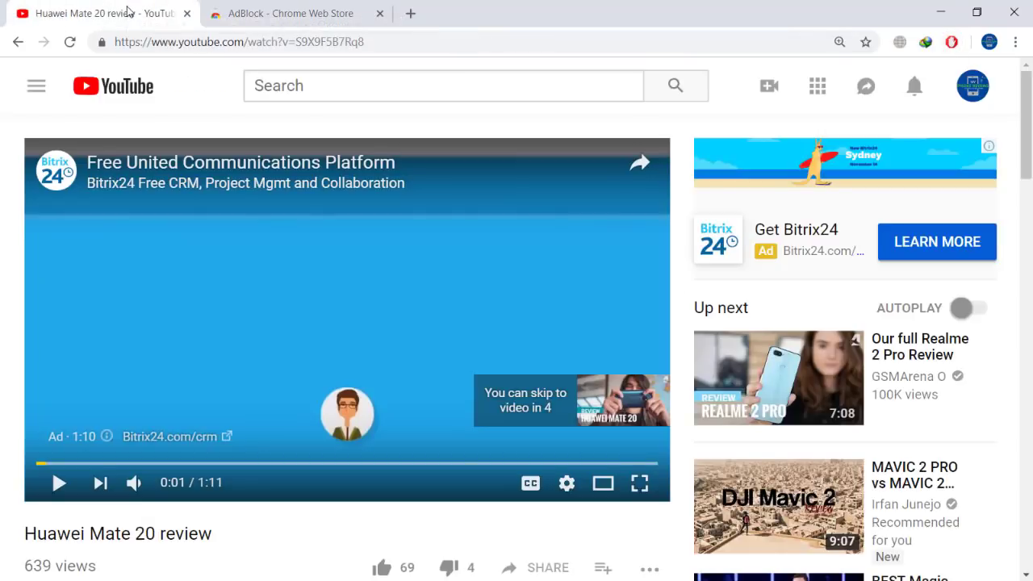
left_click(68, 42)
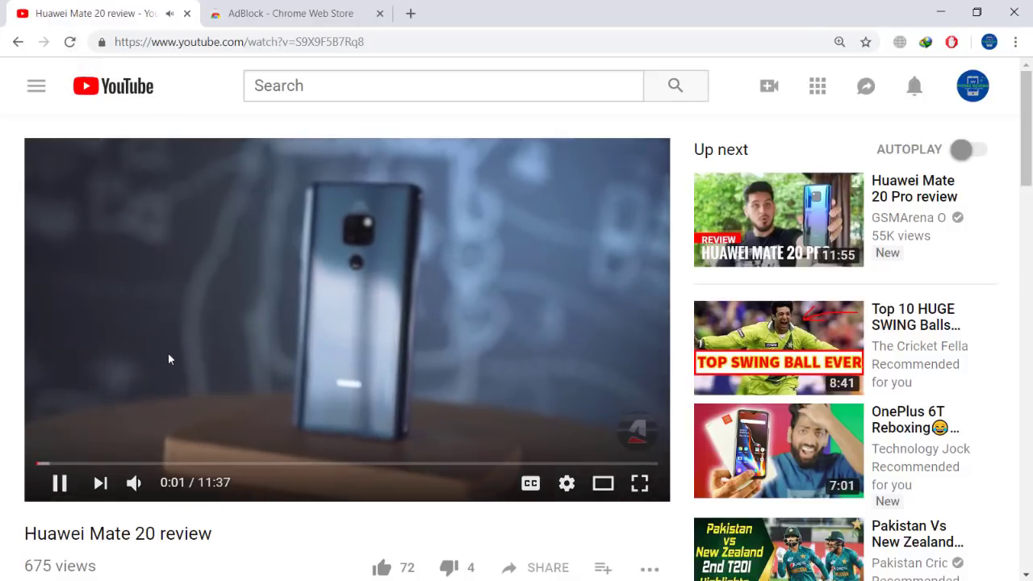
scroll(157, 441, "down", 3)
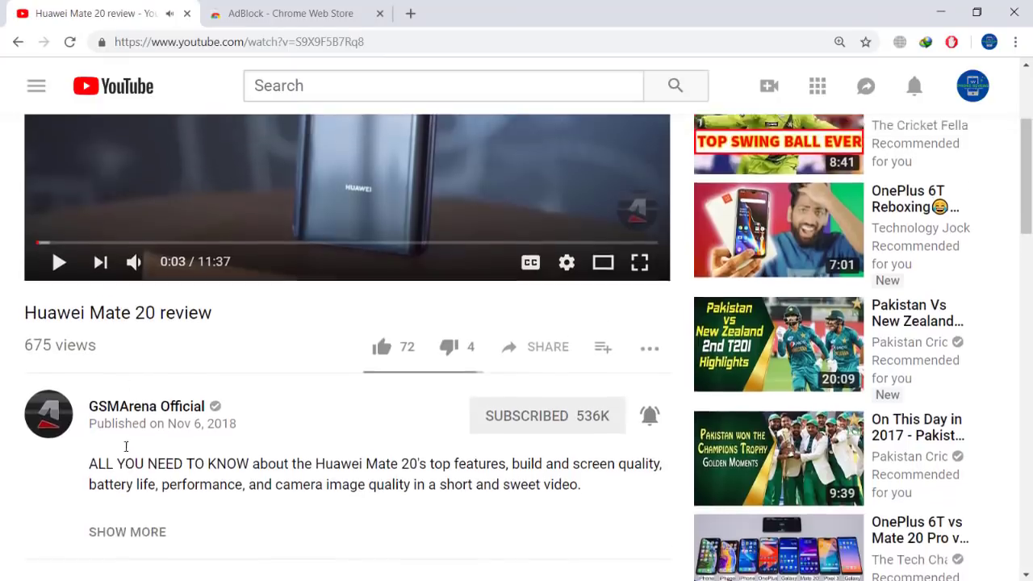
scroll(885, 236, "up", 3)
scroll(565, 242, "down", 1)
scroll(341, 272, "down", 4)
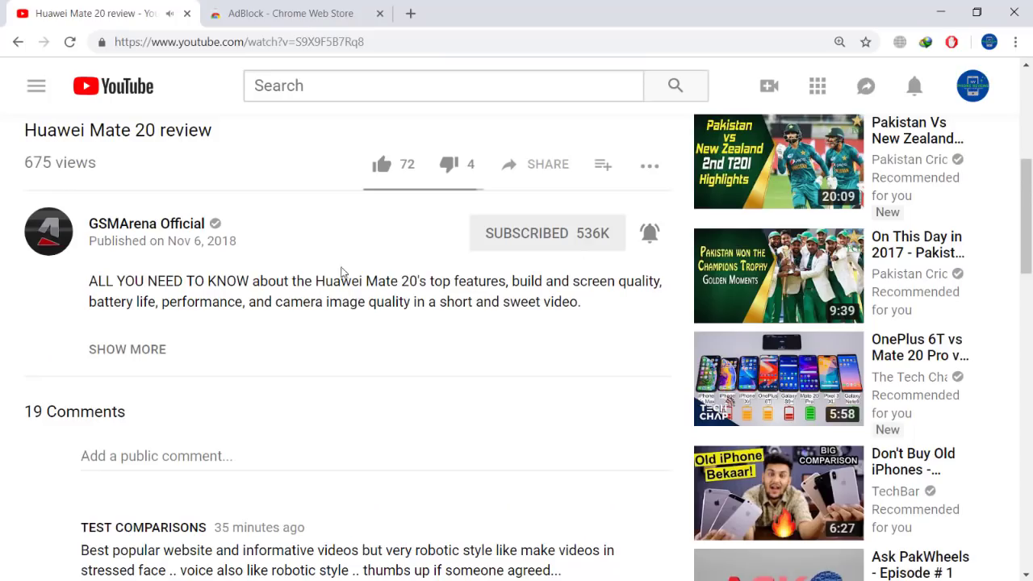
scroll(283, 266, "up", 2)
scroll(291, 268, "up", 3)
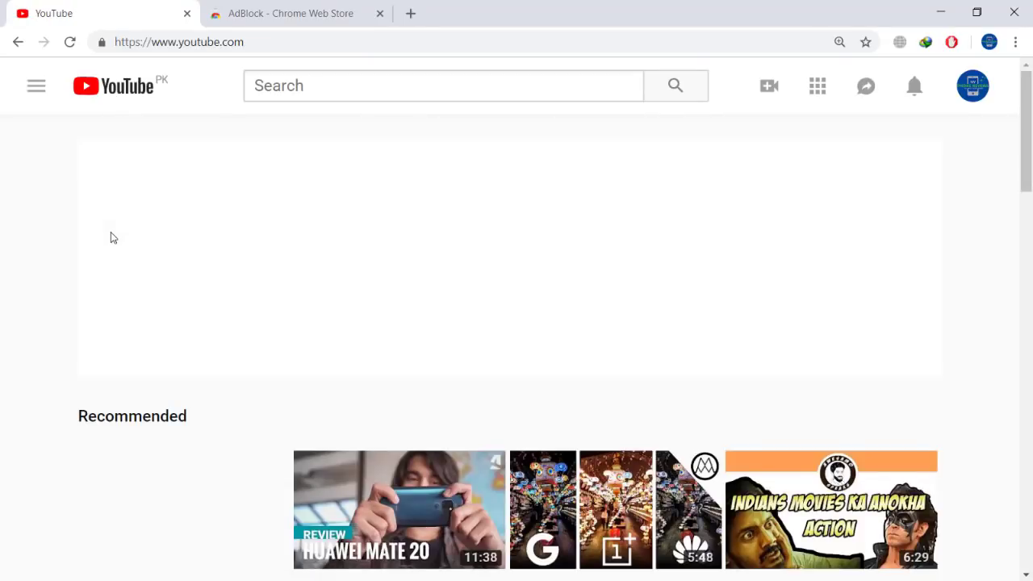
- Play 'My Phone Collection & Room / Setup Tour' muted and close its overlay ad
scroll(110, 235, "down", 2)
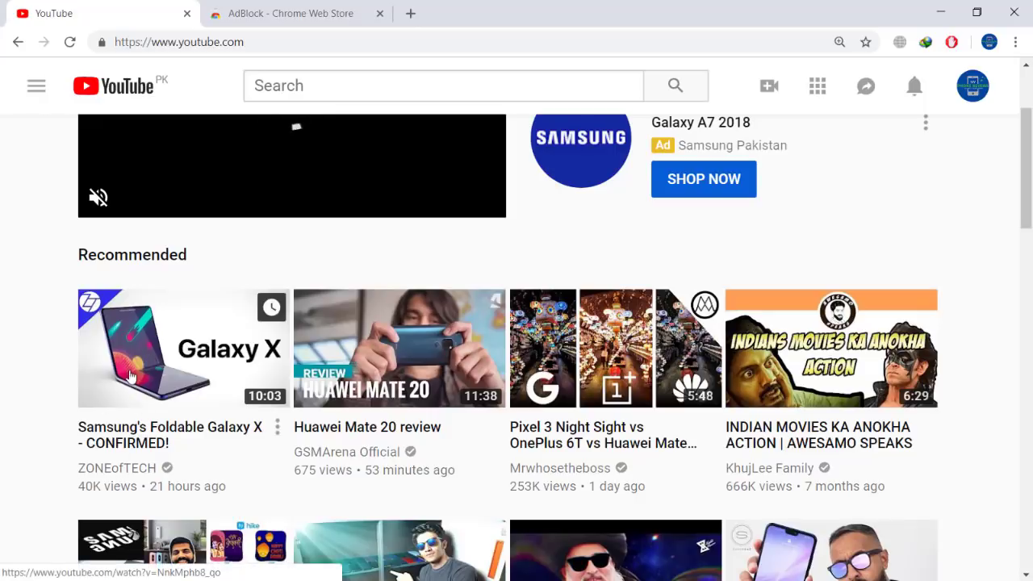
scroll(129, 376, "down", 1)
scroll(127, 388, "down", 2)
left_click(383, 338)
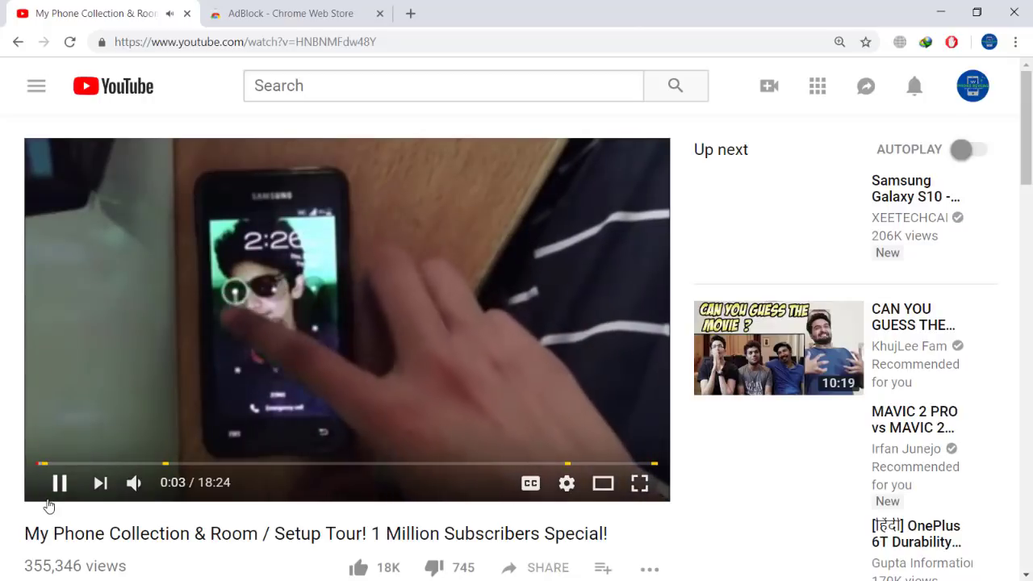
left_click(134, 483)
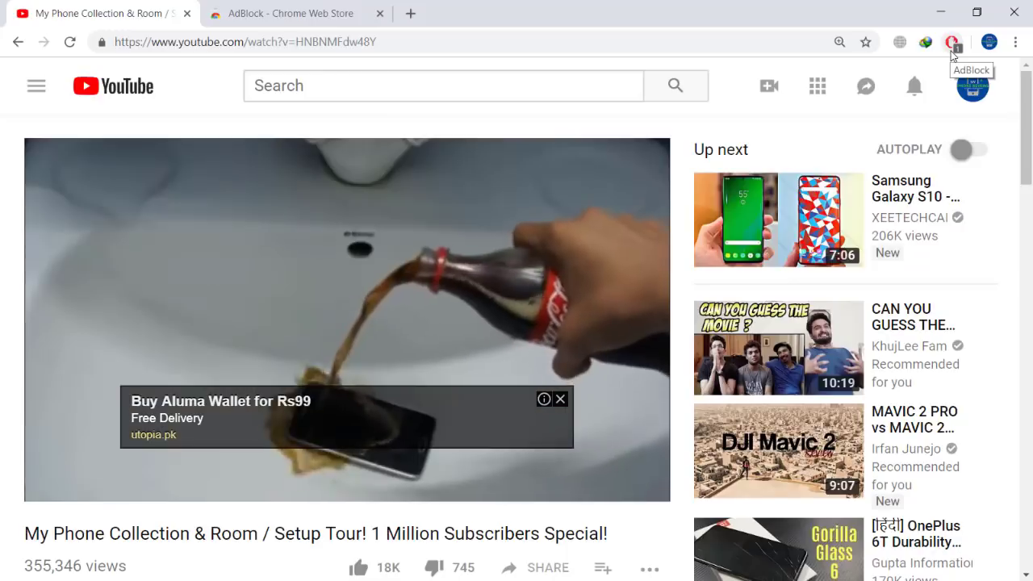
left_click(560, 399)
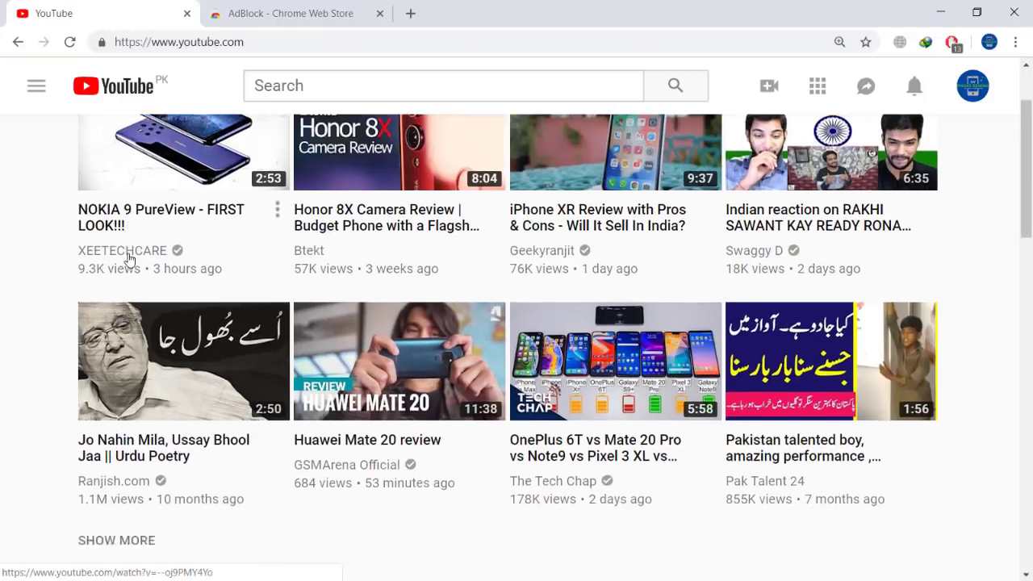
- Scroll down the YouTube home feed to the Huawei Mate 20 review and Bollywood recommendations row
scroll(128, 260, "down", 2)
scroll(128, 260, "down", 1)
scroll(128, 260, "up", 1)
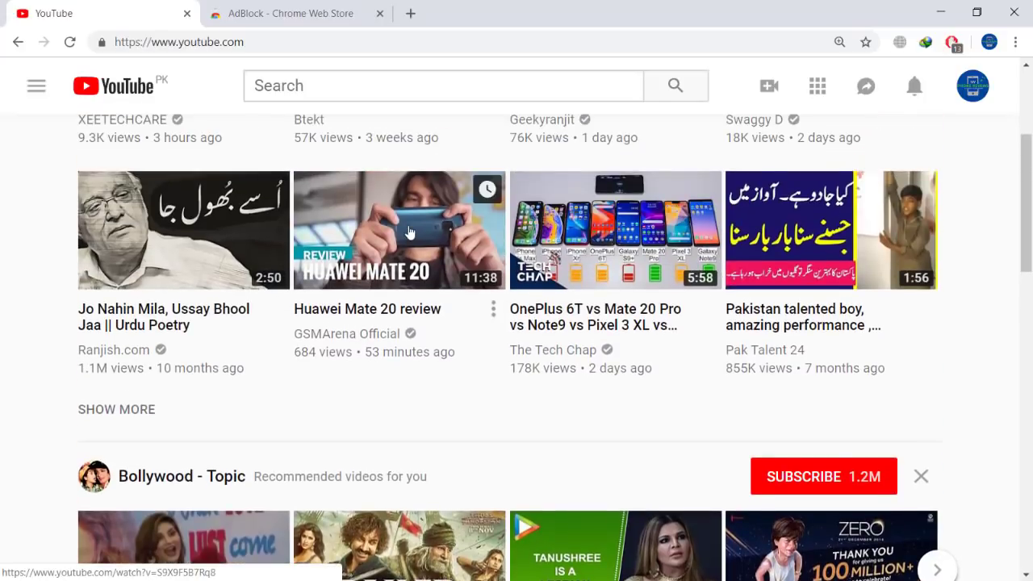
scroll(409, 233, "down", 3)
scroll(327, 244, "down", 2)
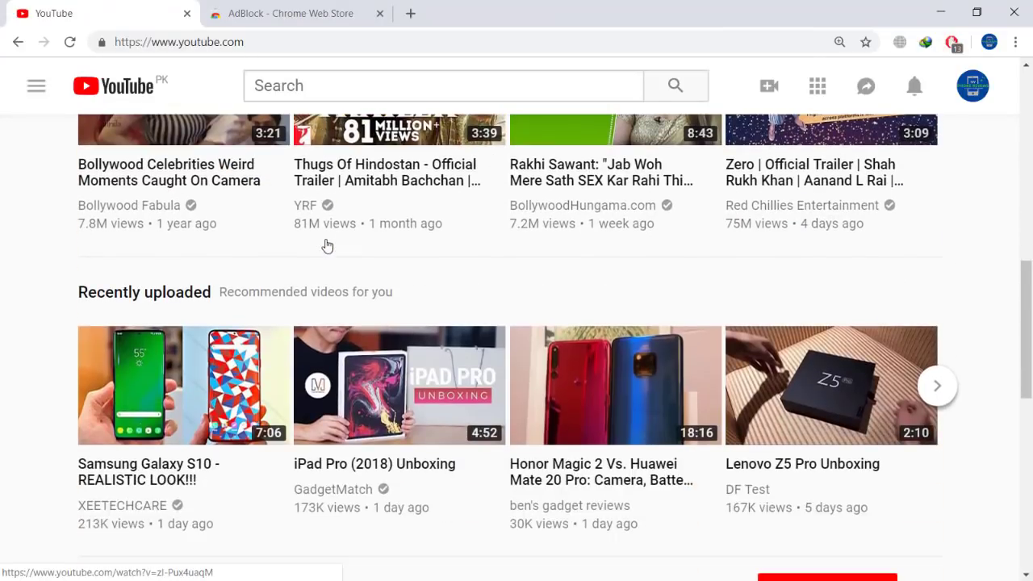